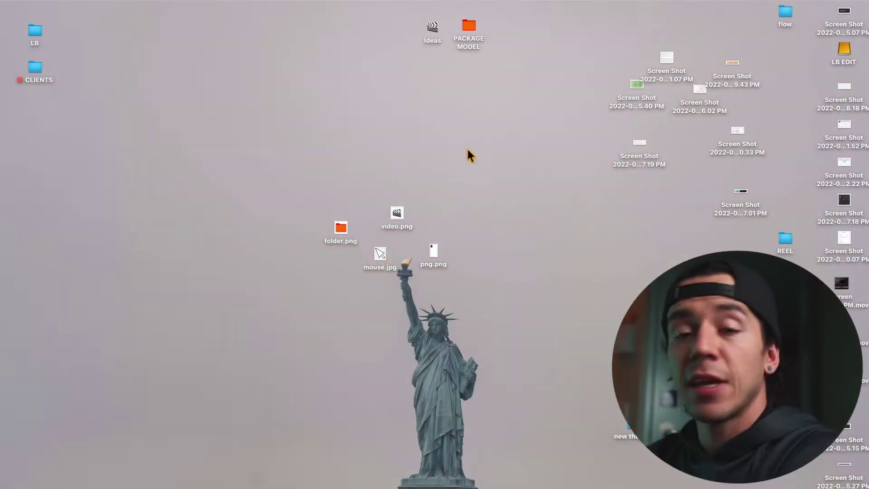
Step: Group the loose files on the desktop into stacks
right_click(520, 240)
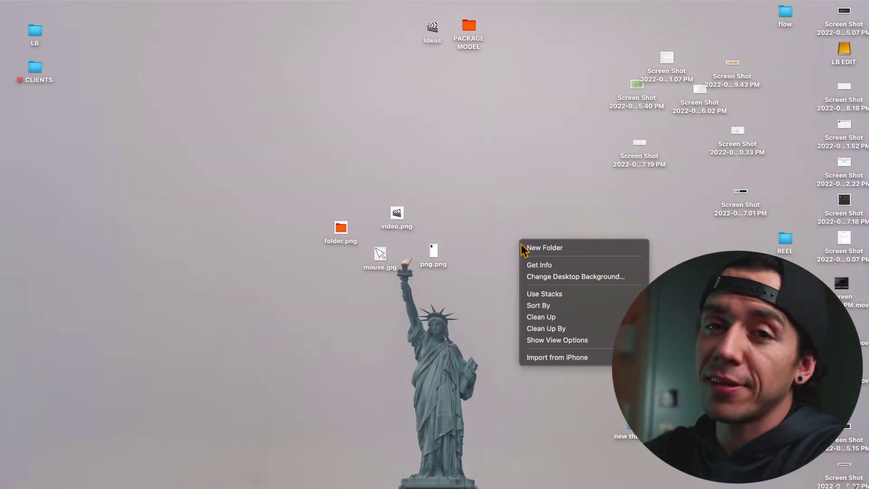
click(565, 301)
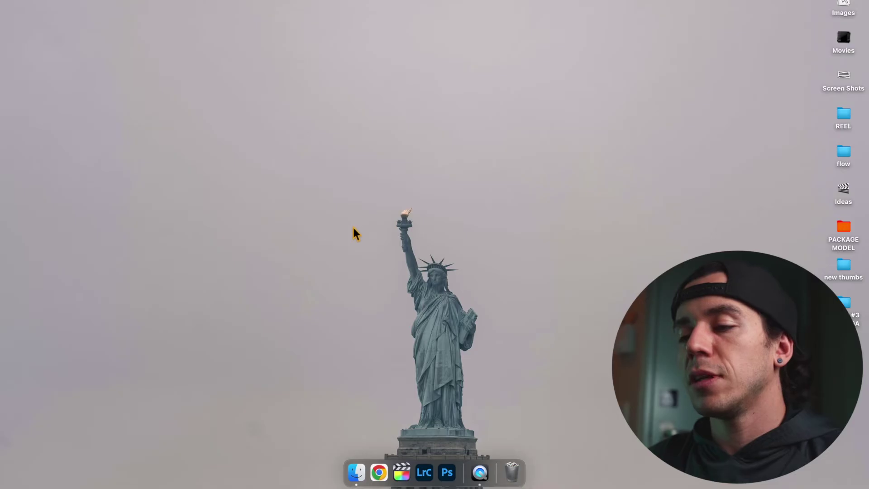
Step: In the Dock & Menu Bar preferences, make the Dock slightly smaller, try minimum magnification, and set magnification to about mid-range
mouse_move(468, 471)
mouse_down()
mouse_move(469, 447)
mouse_move(477, 471)
mouse_up()
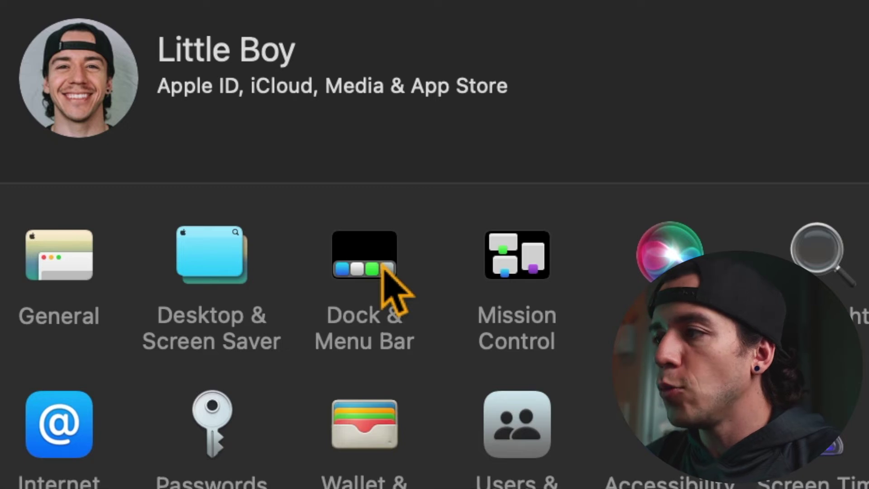
click(382, 268)
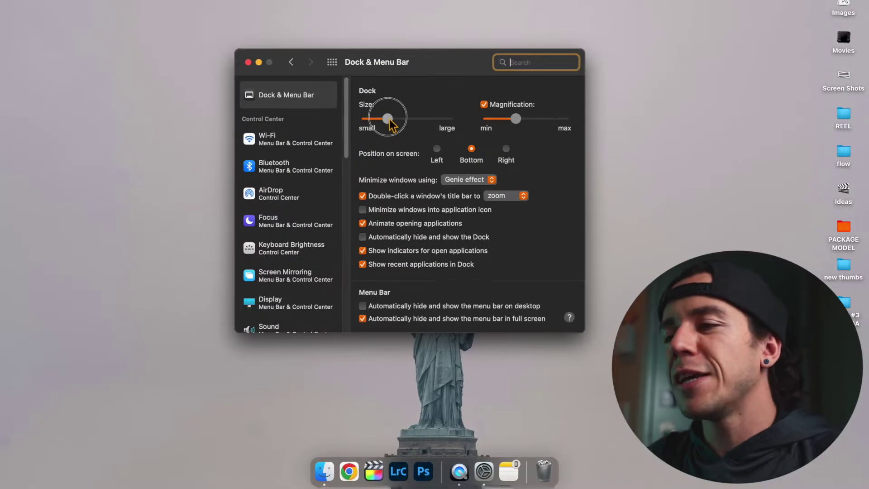
mouse_move(390, 121)
mouse_down()
mouse_move(413, 121)
mouse_move(385, 127)
mouse_up()
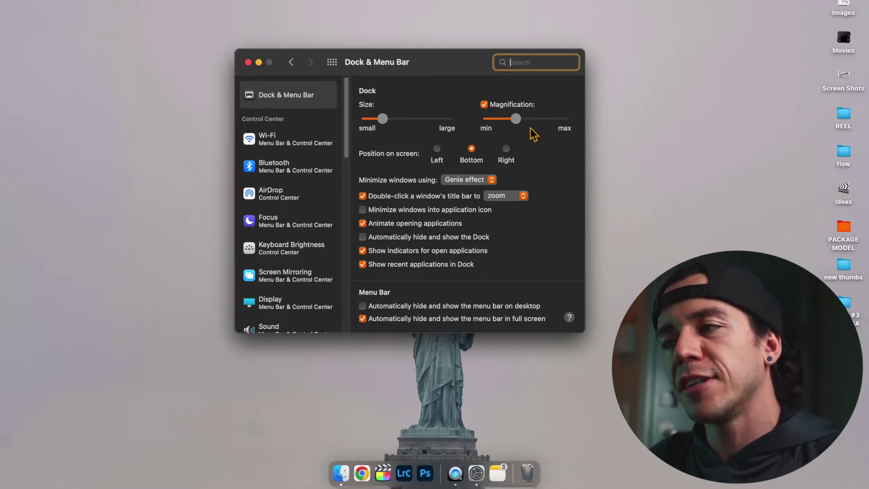
drag(517, 121, 491, 128)
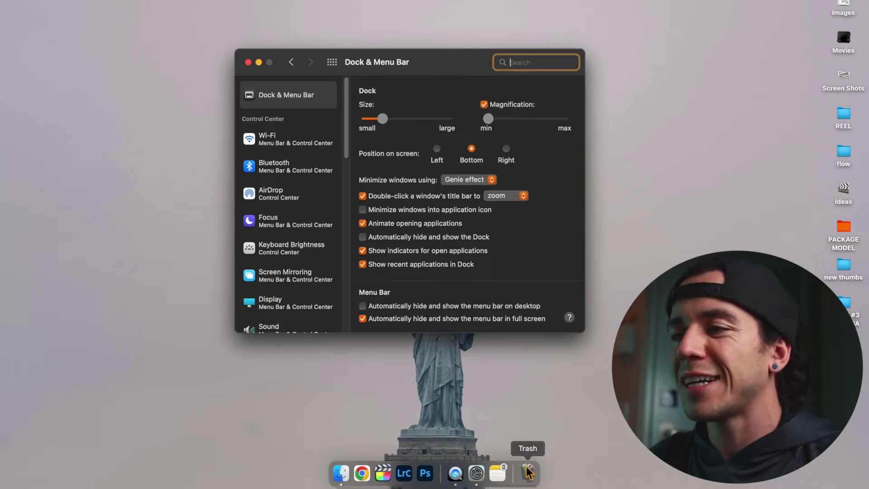
click(488, 119)
drag(488, 120, 547, 119)
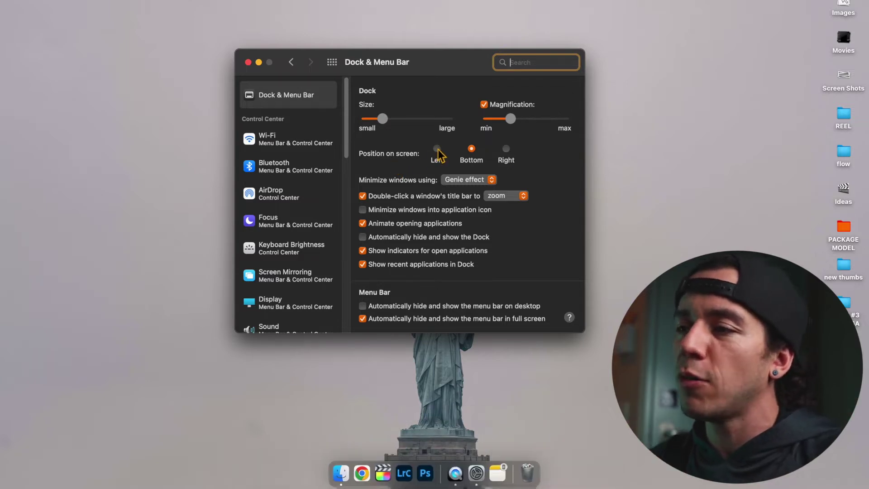
Step: Try the Dock positions Left and Right, and return the Dock to Bottom
click(437, 149)
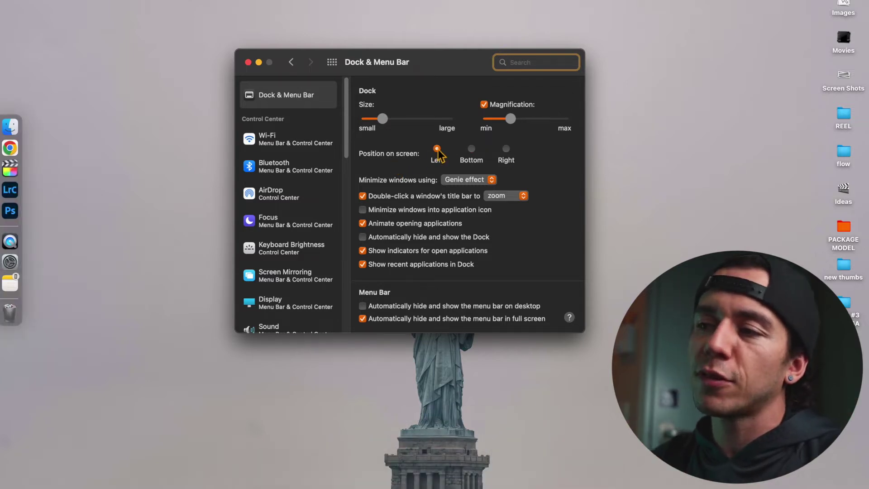
click(506, 149)
click(471, 150)
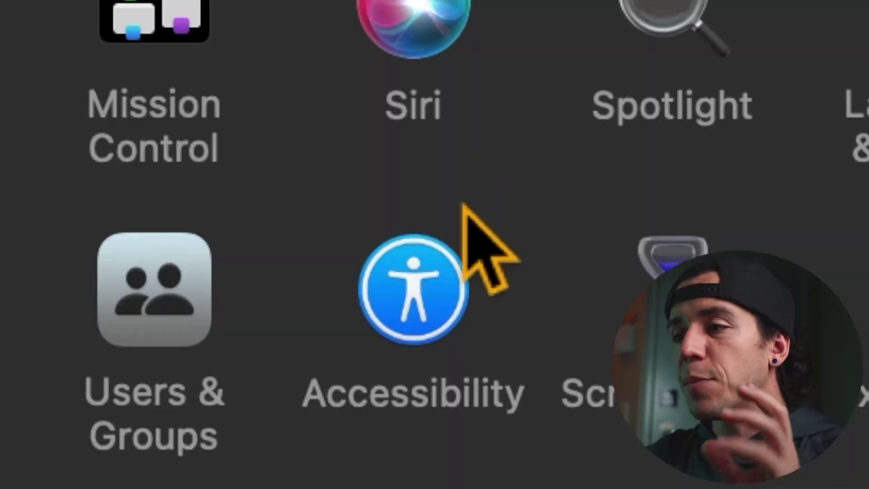
Step: Reset the pointer colors in the Accessibility display preferences
click(423, 300)
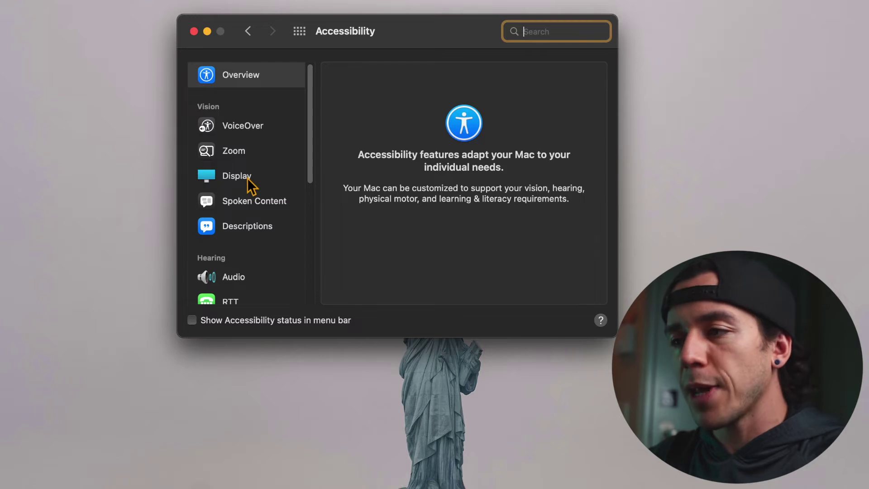
click(248, 181)
click(454, 77)
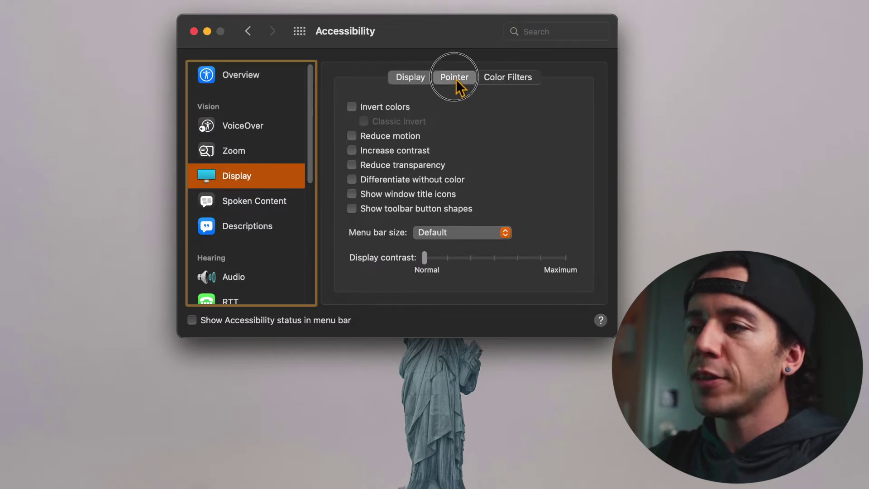
click(483, 194)
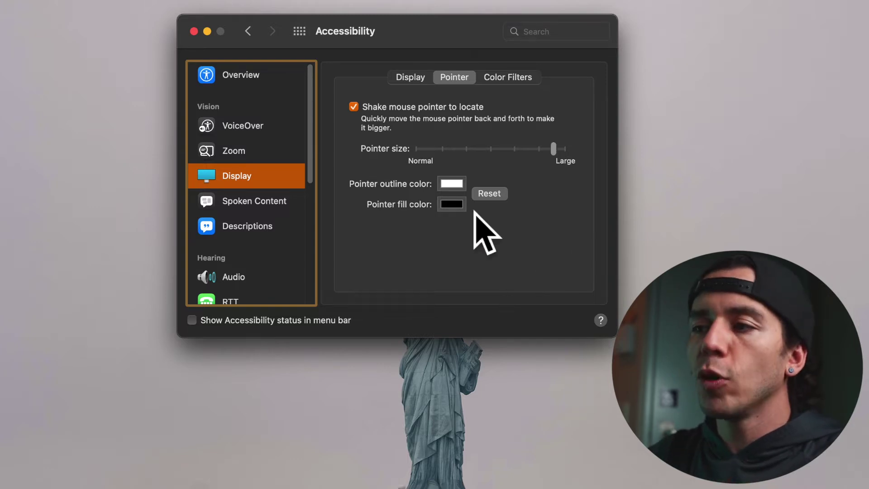
Step: Set the pointer outline color to orange and open the pointer fill color for editing
click(461, 188)
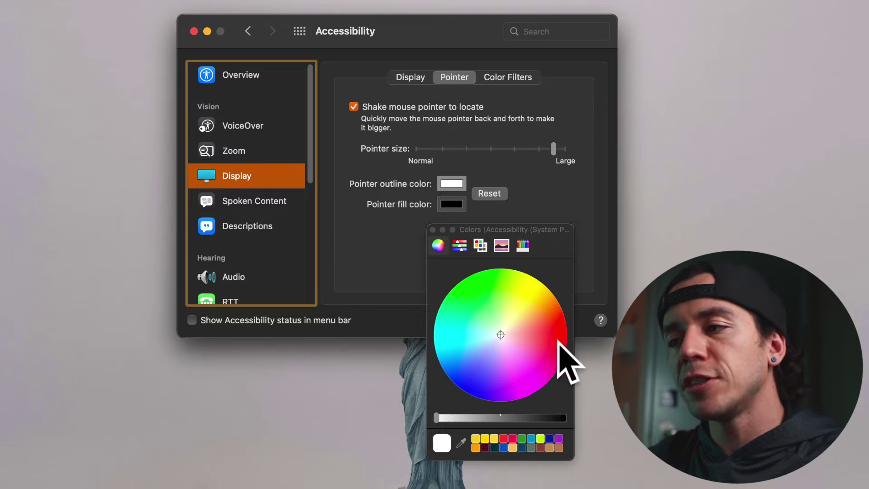
click(551, 304)
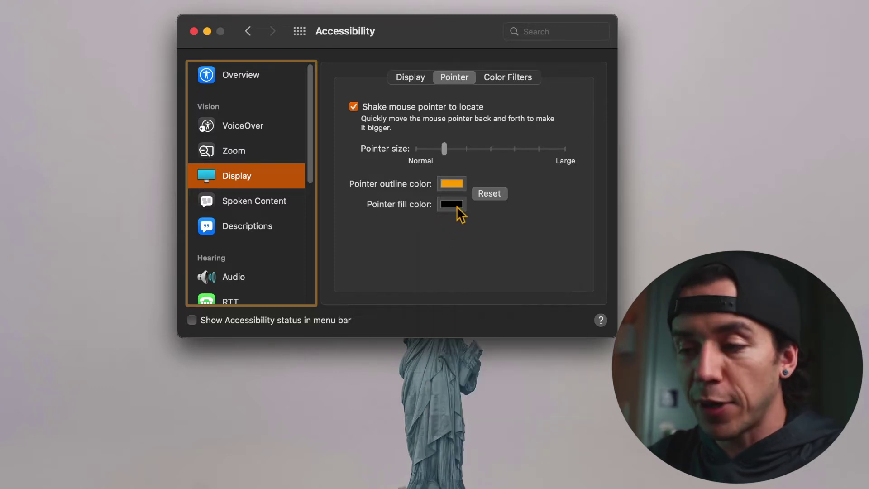
click(457, 206)
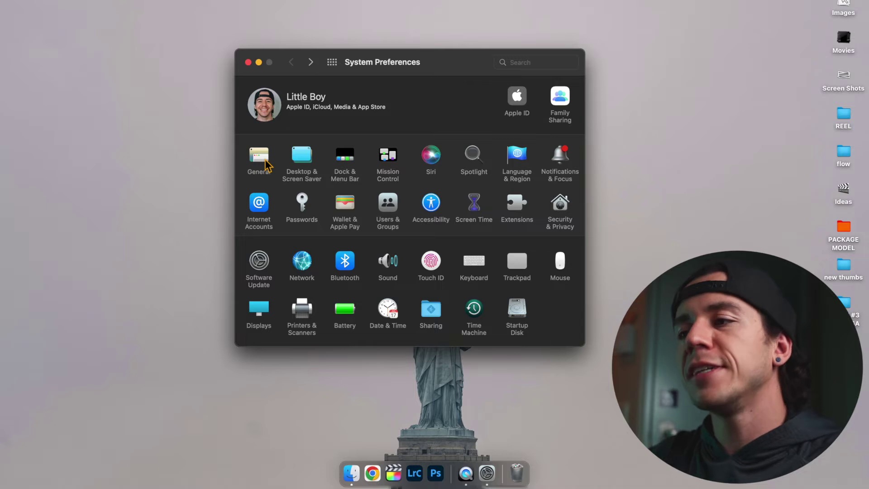
Step: Open the General preferences and try the Light appearance
click(265, 162)
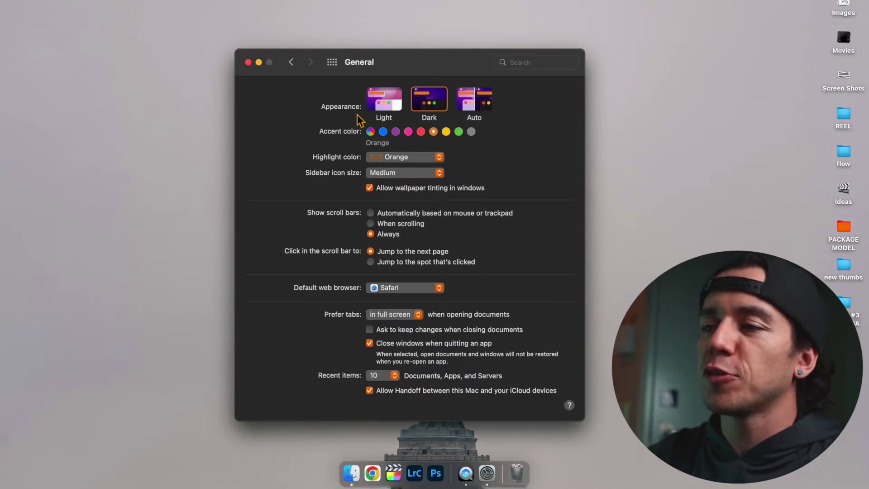
click(384, 100)
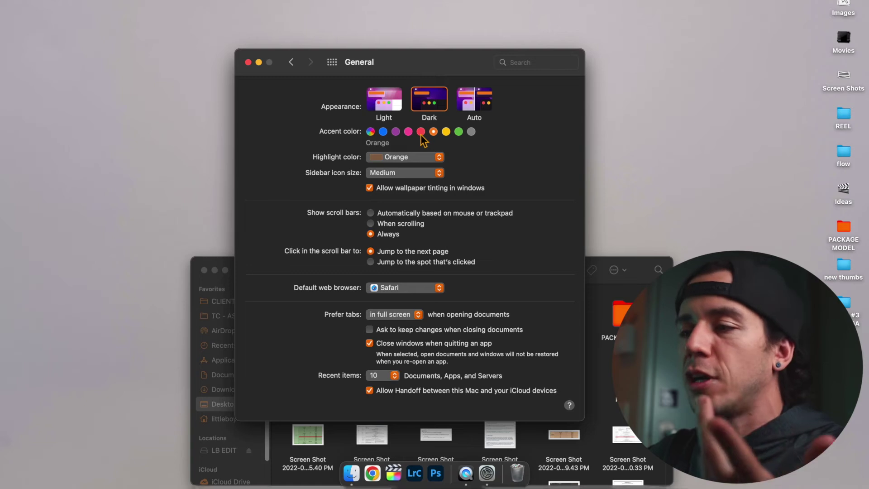
Step: Try a pink accent color, check it on the Finder window, and restore the orange accent
click(421, 133)
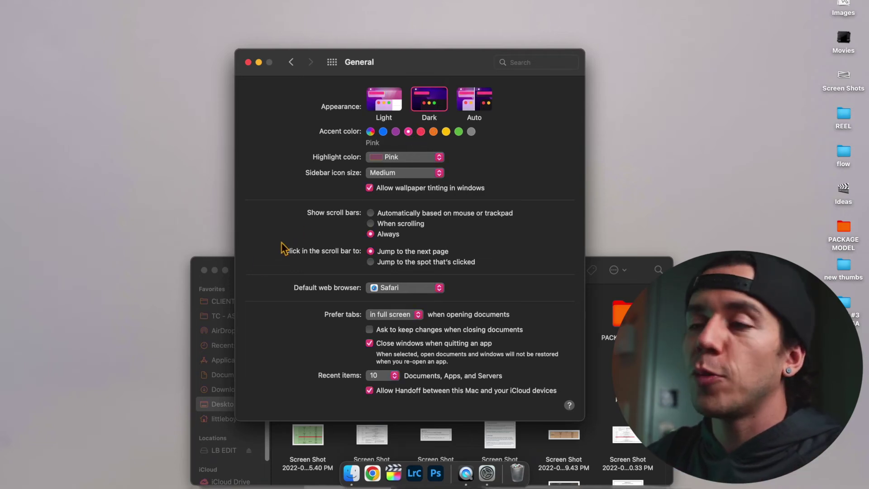
click(228, 267)
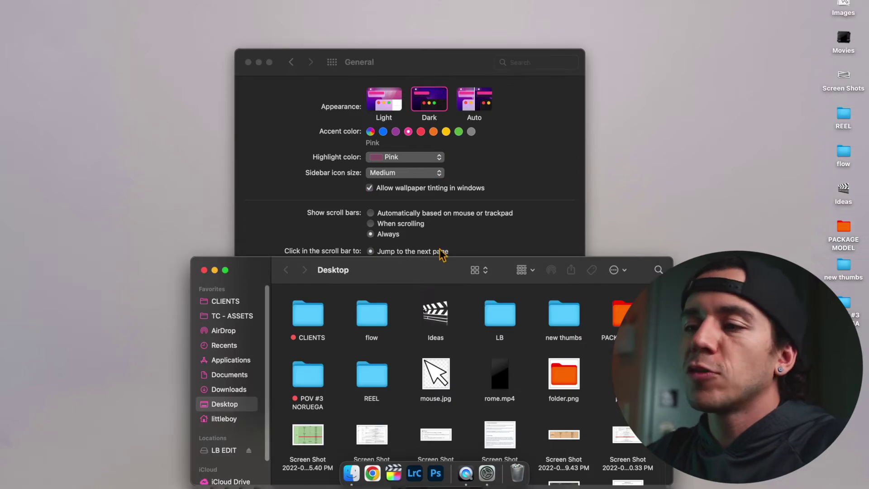
click(433, 132)
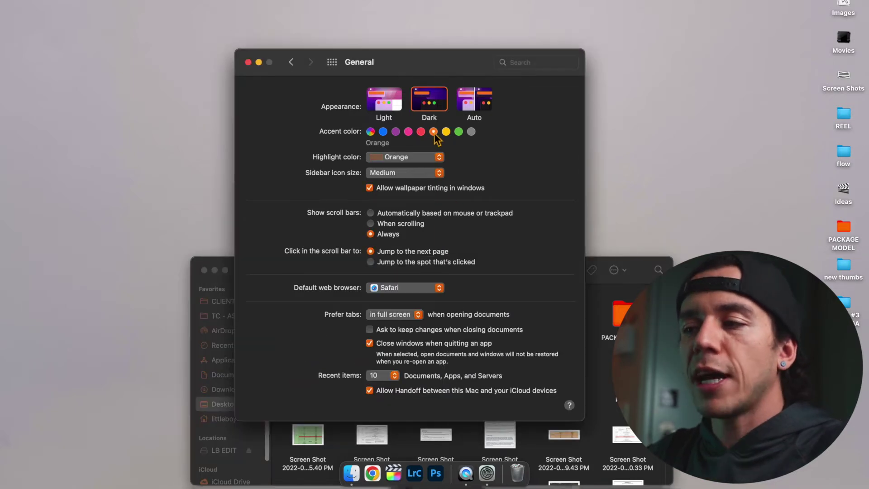
click(230, 268)
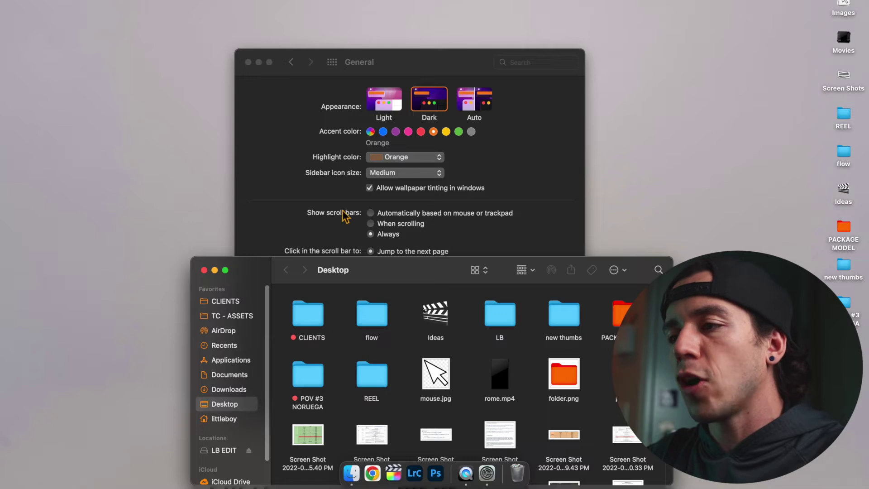
Step: Try the Large sidebar icon size in the General preferences, and set it to Small
click(395, 173)
click(398, 185)
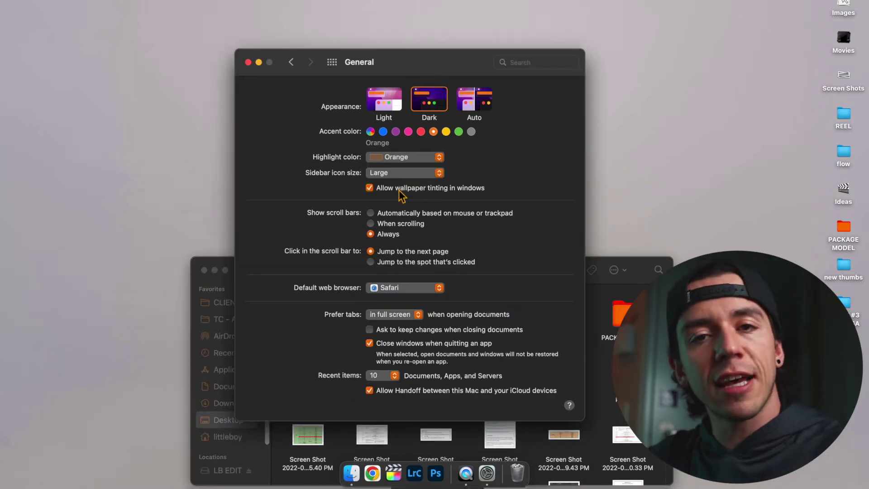
click(418, 176)
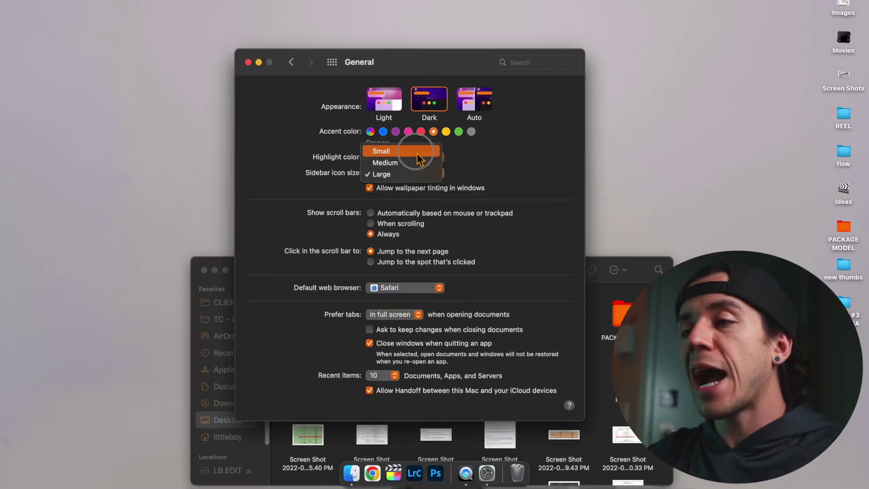
click(417, 153)
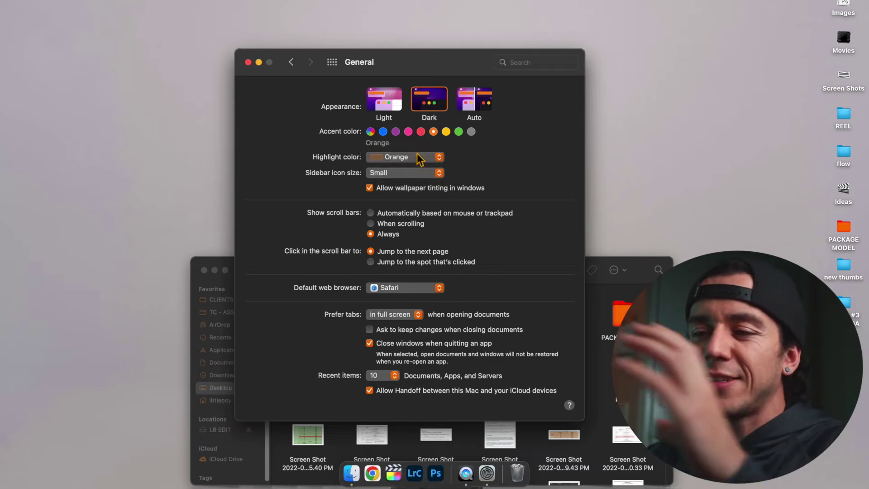
click(204, 270)
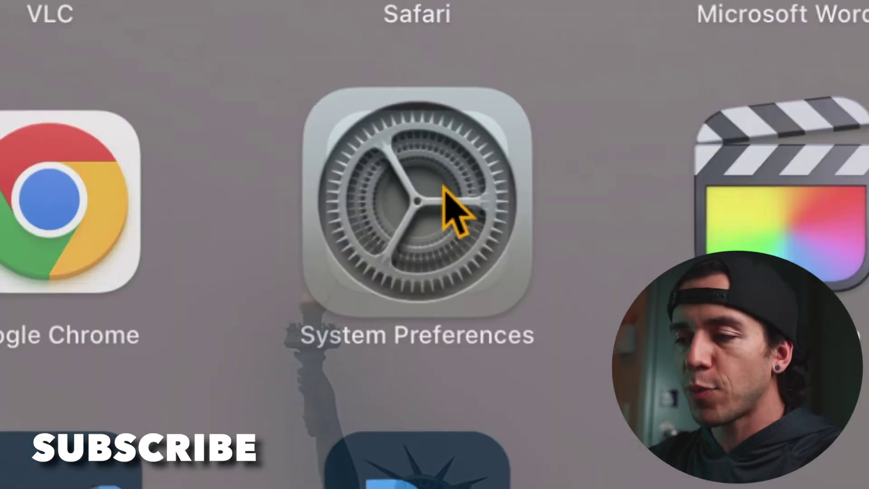
Step: Preview the Fliqlo screen saver at full screen from the Desktop & Screen Saver preferences
click(445, 188)
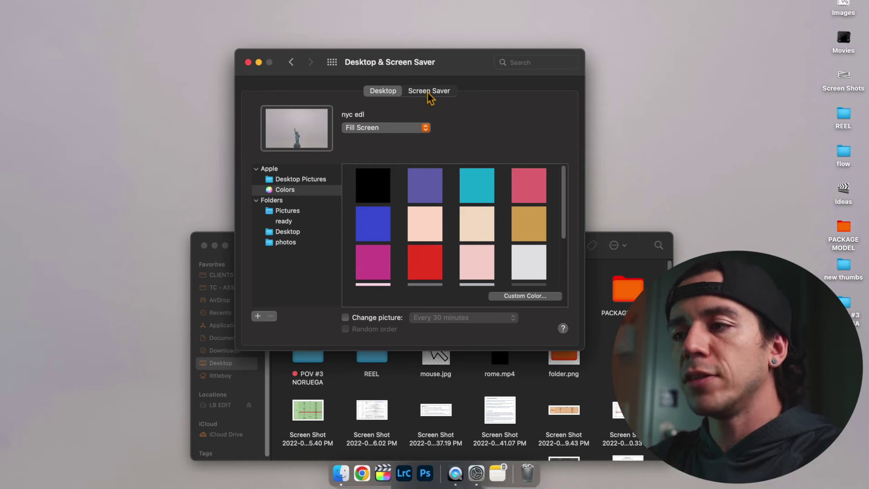
click(428, 92)
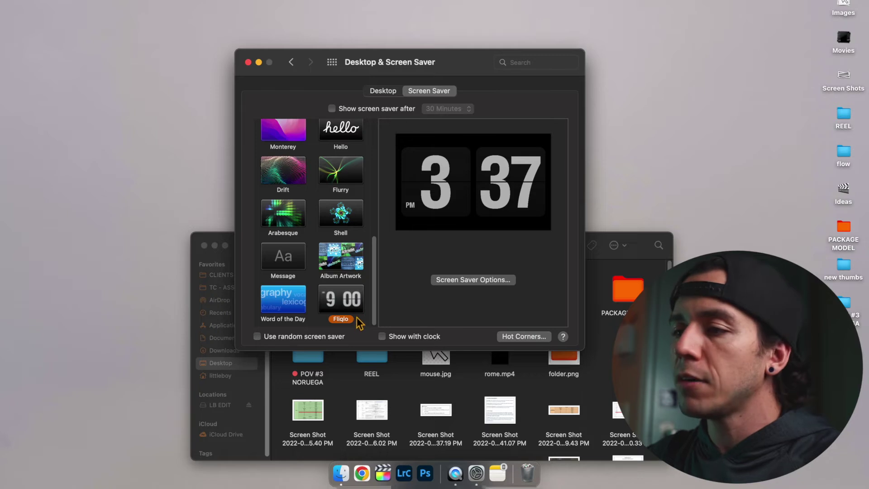
click(473, 219)
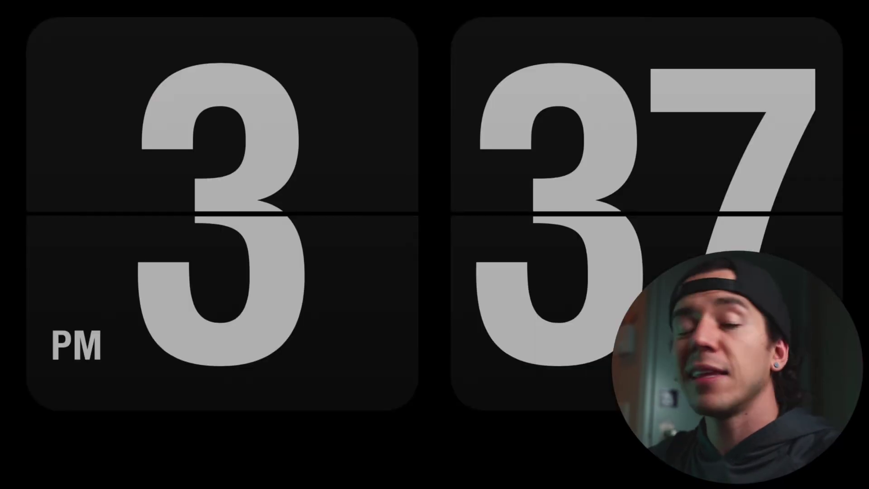
mouse_move(481, 212)
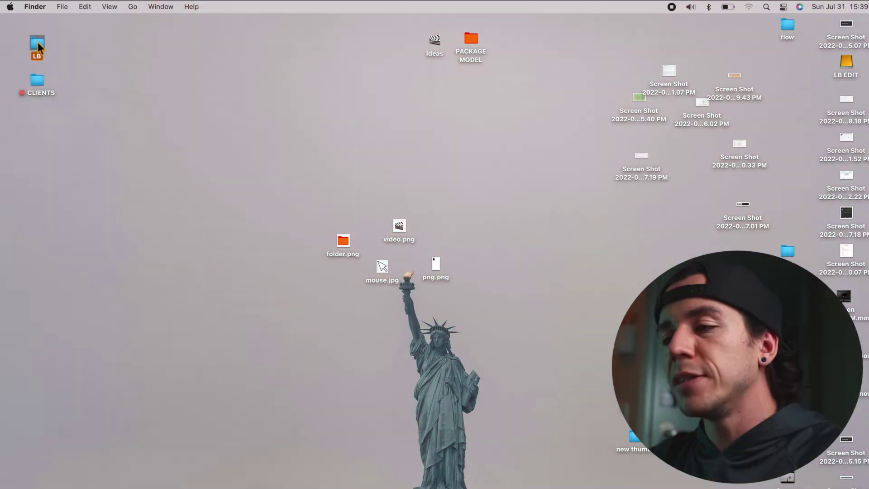
Step: Preview the video.png image from the desktop and close the preview
click(399, 231)
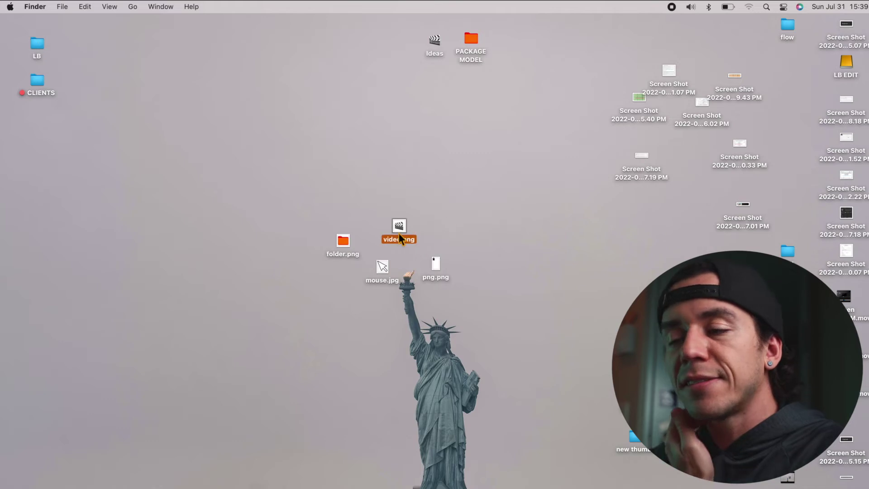
key(space)
key(space)
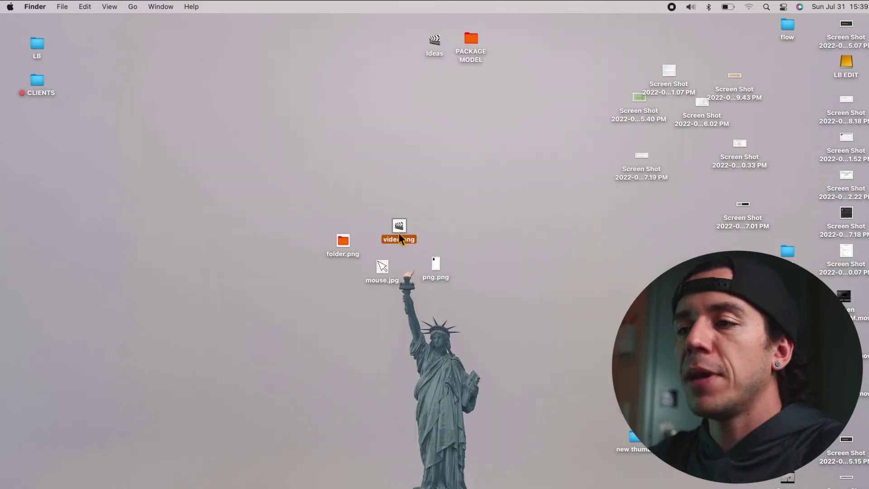
Step: Replace the LB folder's icon with video.png through its info window, and move that window clear of the folder
right_click(38, 45)
click(74, 80)
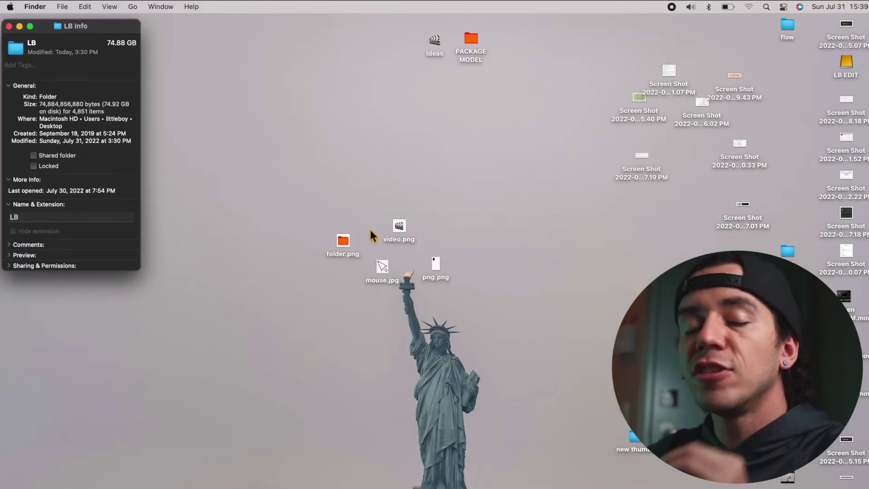
drag(404, 234, 23, 50)
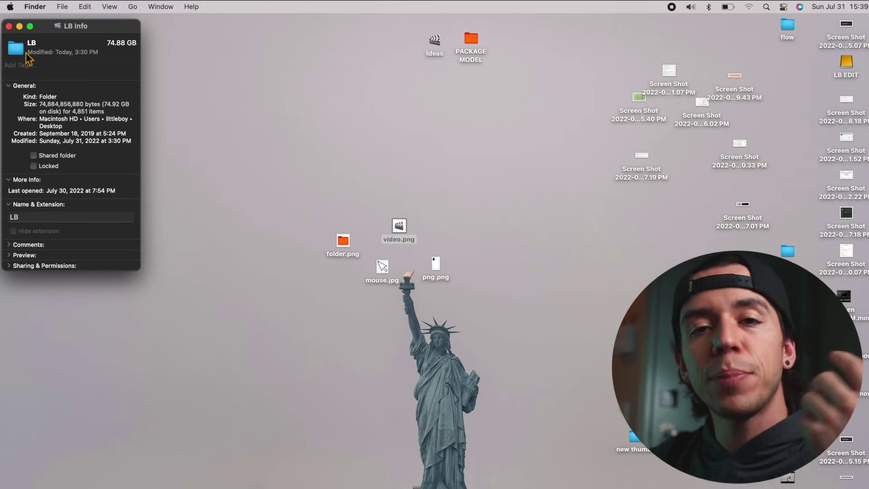
drag(109, 27, 107, 97)
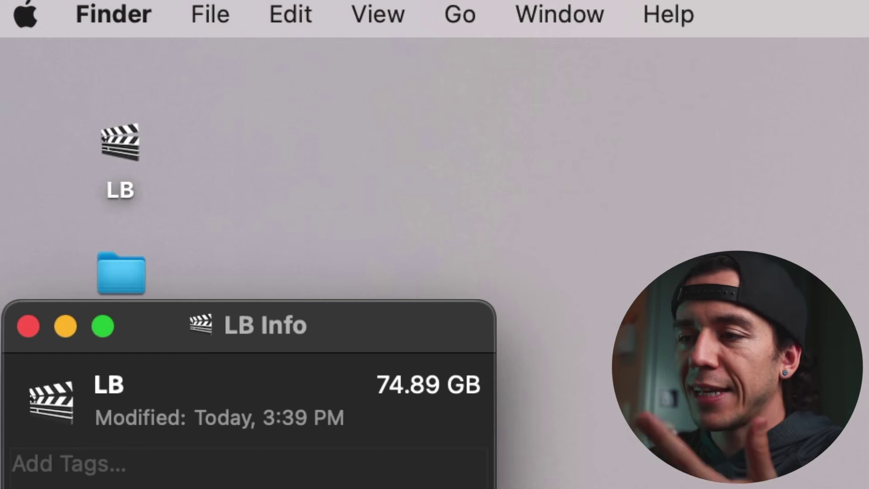
Step: Preview folder.png, replace the LB folder's icon with that image, and close the folder's info window
click(344, 247)
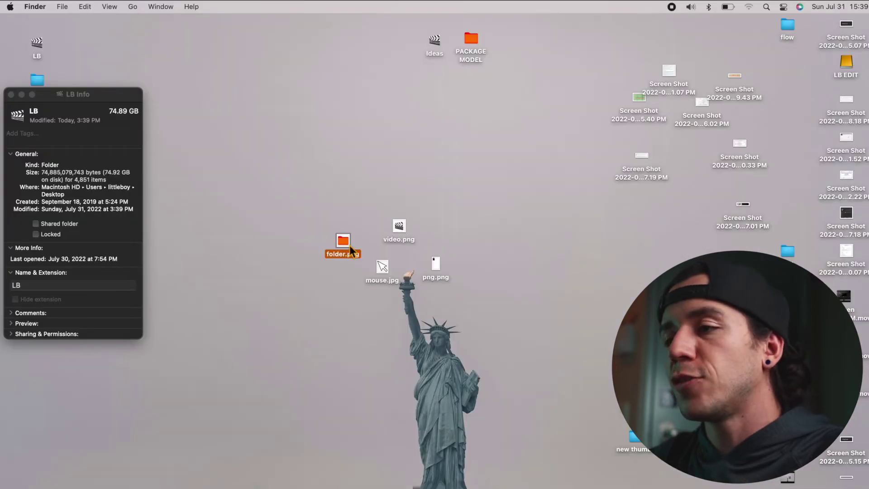
key(space)
key(space)
drag(345, 247, 17, 115)
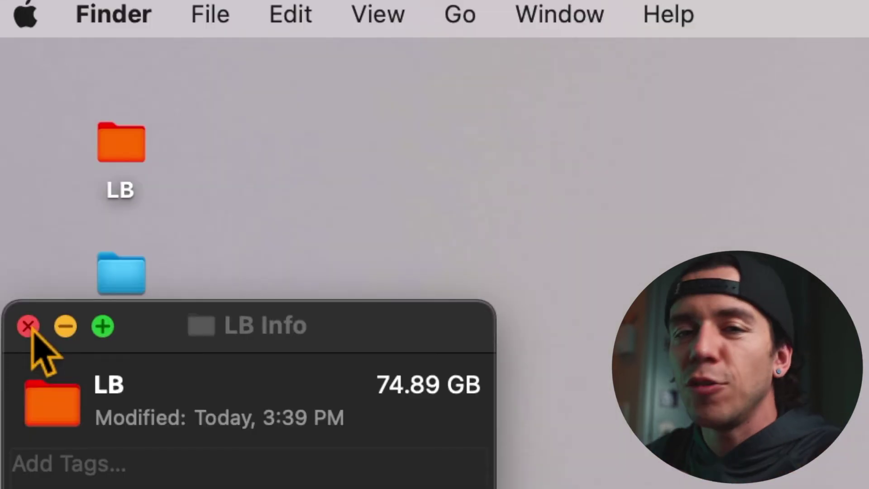
click(28, 326)
Step: Copy the LB folder's blue icon from its info window
right_click(132, 154)
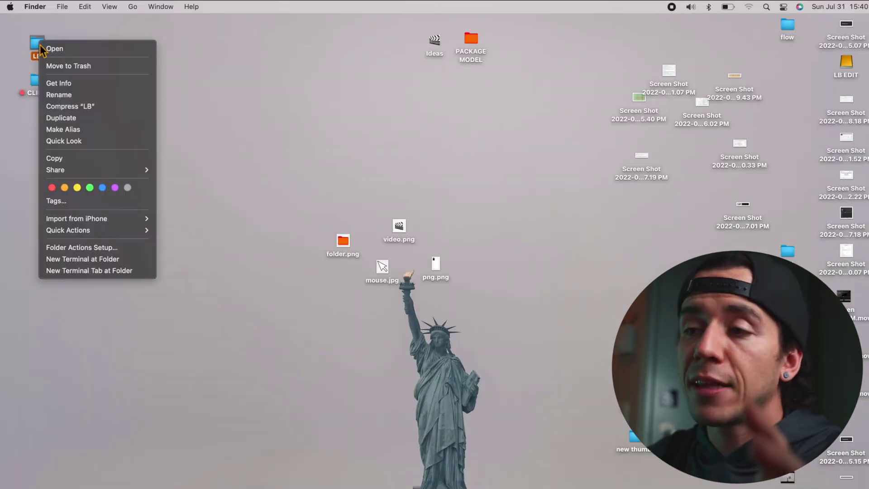
click(66, 84)
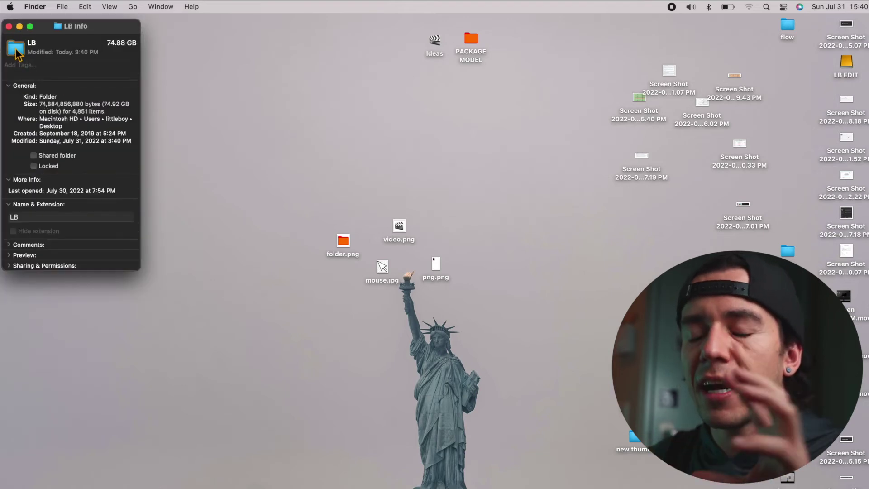
click(109, 6)
mouse_move(85, 8)
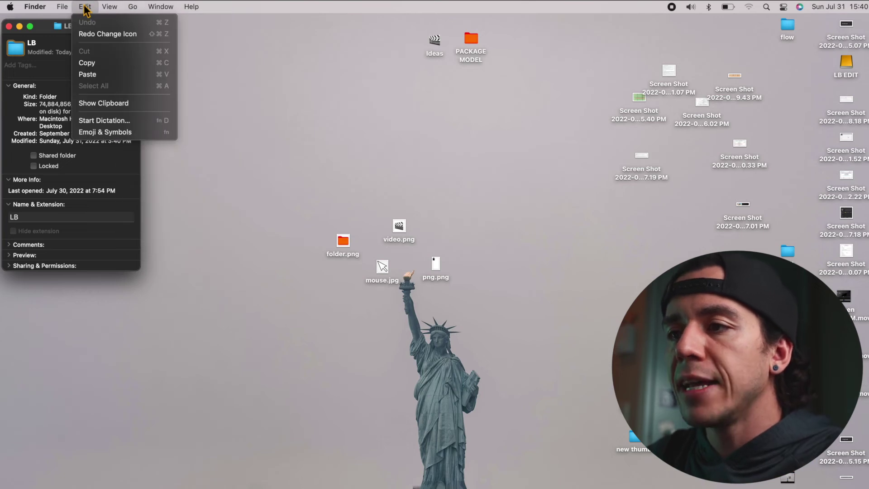
click(96, 65)
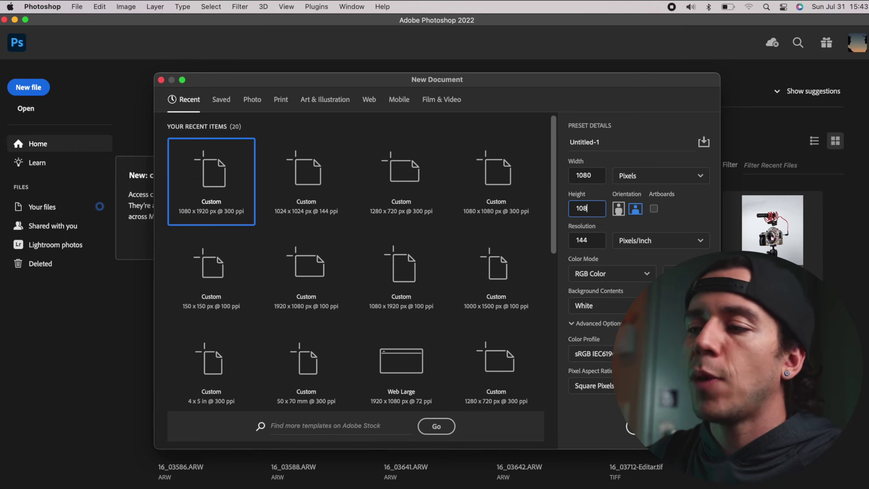
Step: Paste the copied folder icon into a new 1080 × 1080 pixel Photoshop document and recolor it green with Hue/Saturation
click(688, 427)
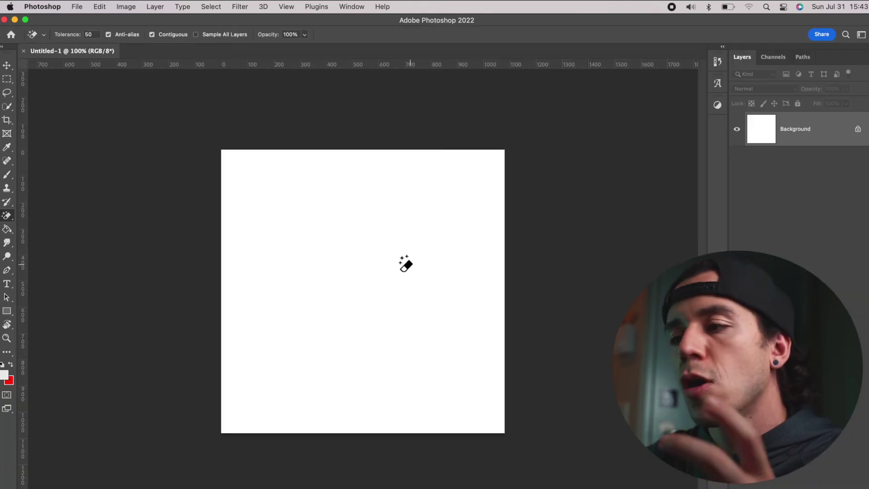
key(super+v)
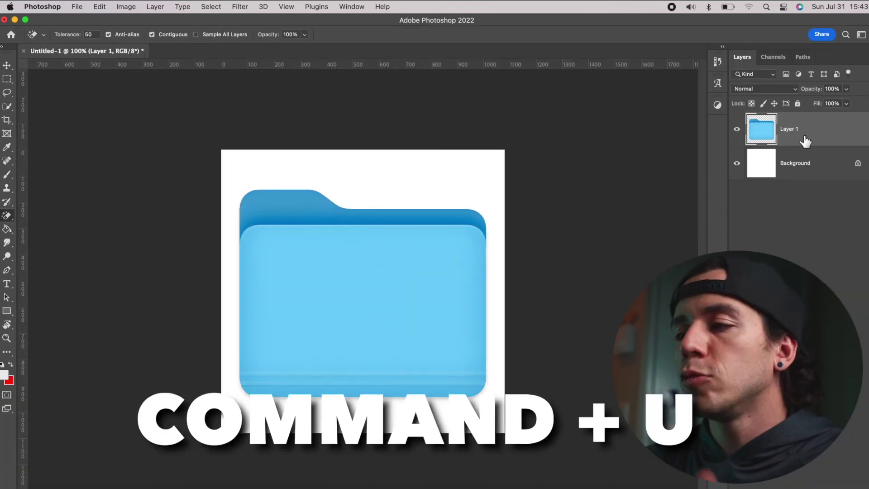
key(super+u)
drag(707, 176, 691, 189)
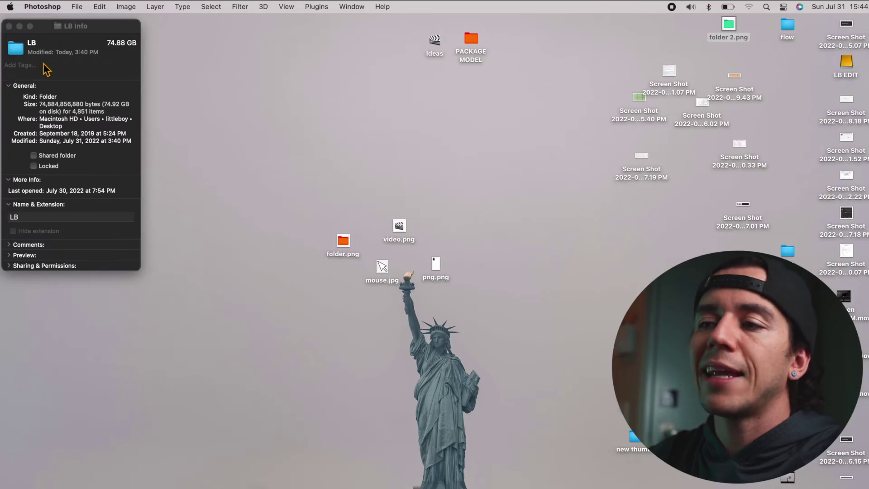
Step: Close the LB folder's info window on the desktop
click(9, 27)
click(111, 107)
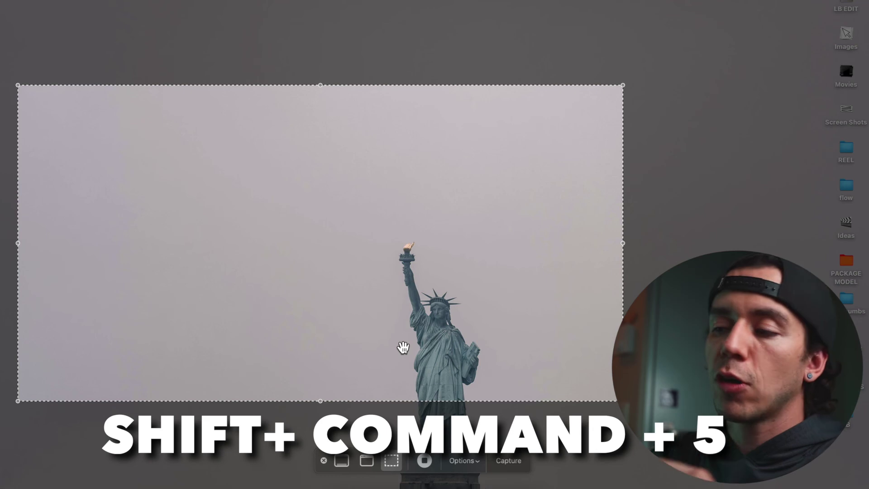
Step: Examine the Show Mouse Pointer setting in the screen capture options and dismiss the capture controls
click(479, 466)
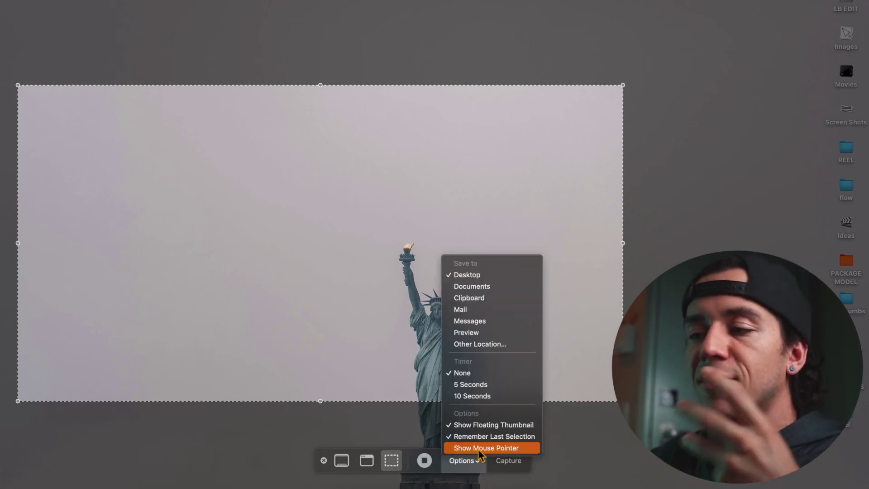
click(478, 448)
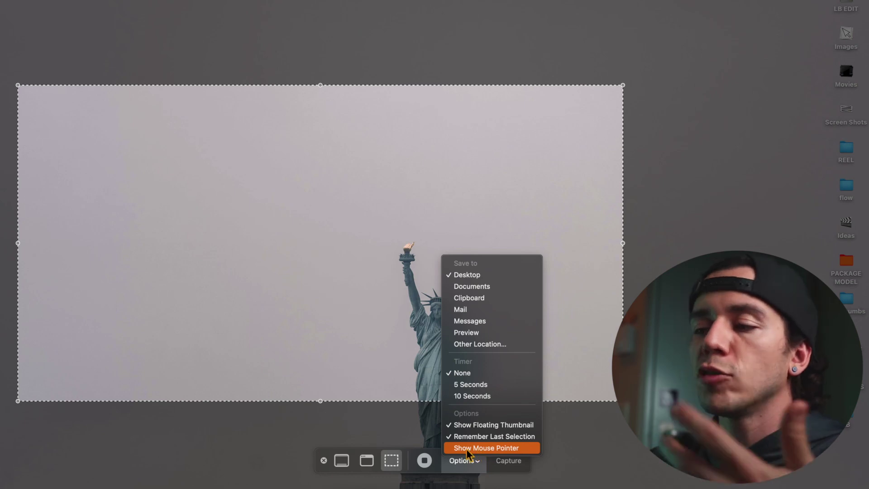
click(422, 237)
click(449, 250)
click(438, 207)
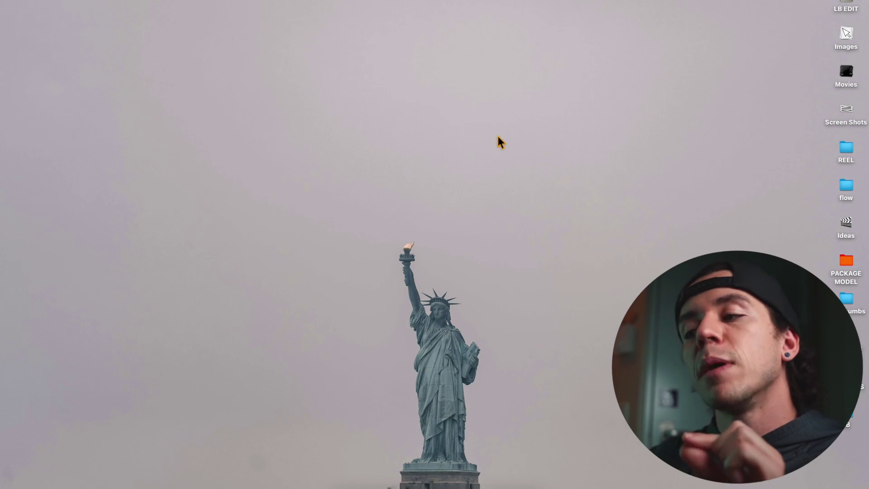
drag(464, 148, 578, 265)
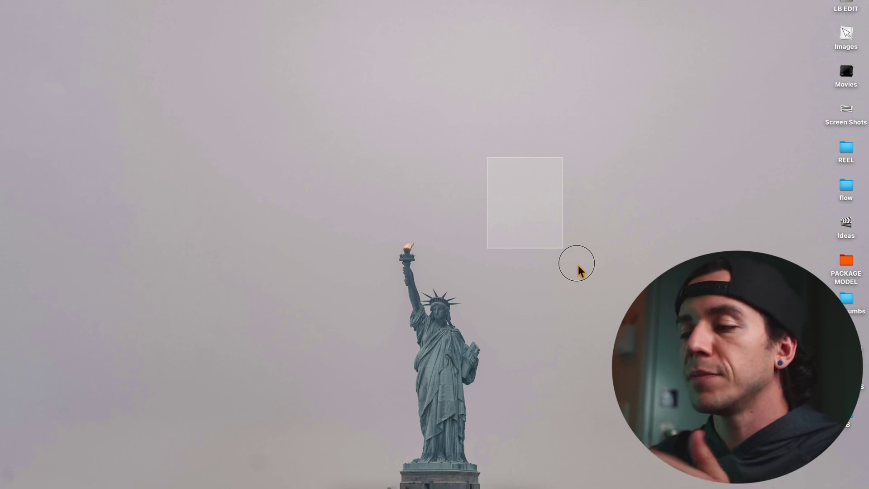
drag(578, 265, 577, 264)
drag(509, 170, 572, 288)
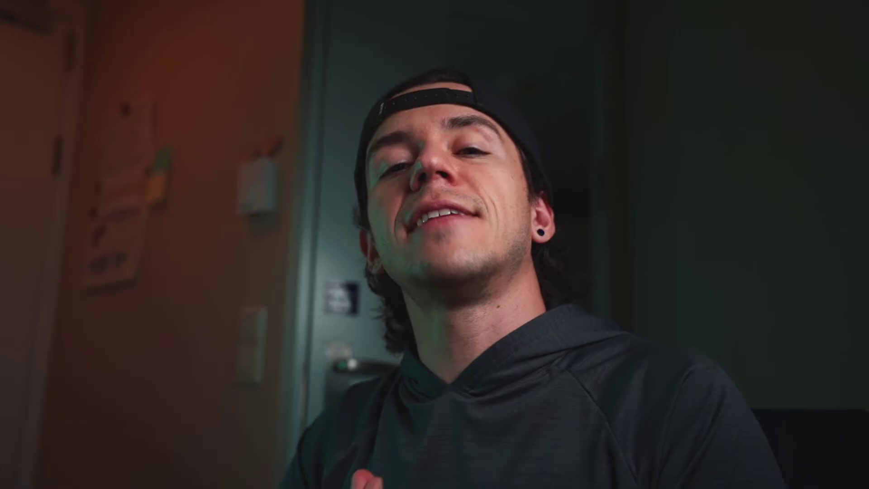